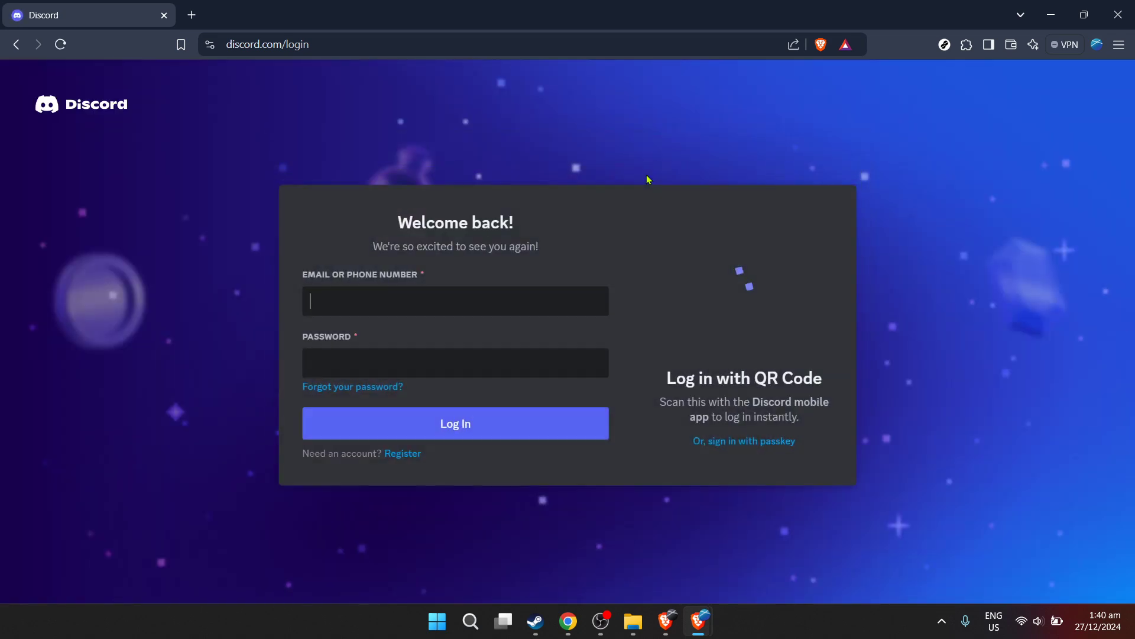
Fill in the login form with the saved account's e-mail and password, and log in.
{"action": "left_click", "coordinate": [435, 291]}
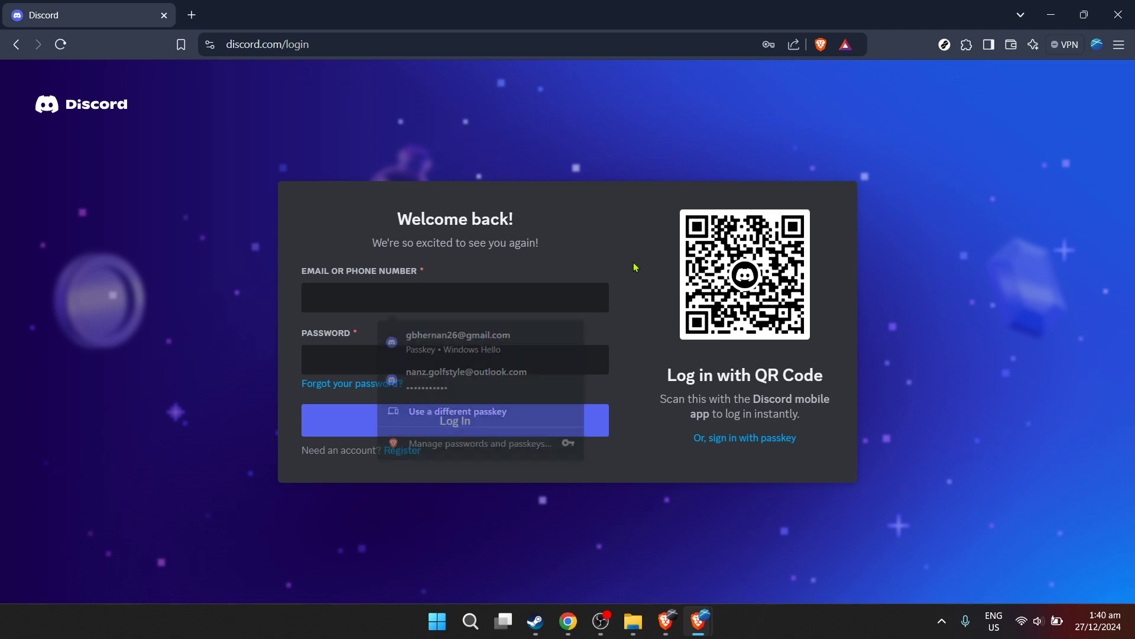
{"action": "left_click", "coordinate": [534, 301]}
{"action": "left_click", "coordinate": [465, 378]}
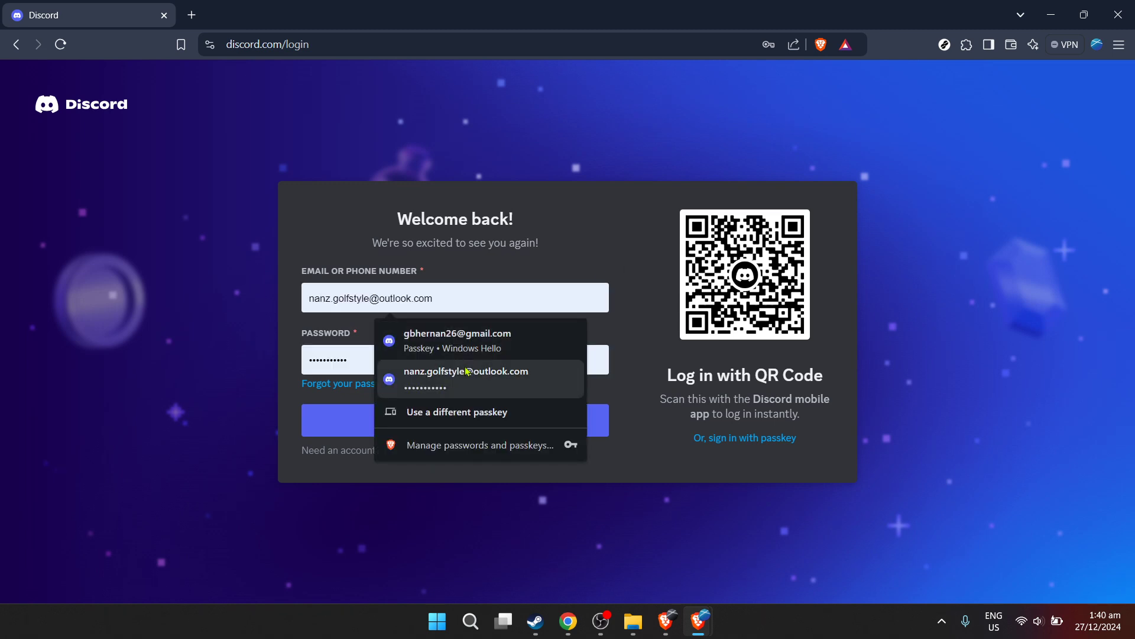
{"action": "left_click", "coordinate": [466, 379]}
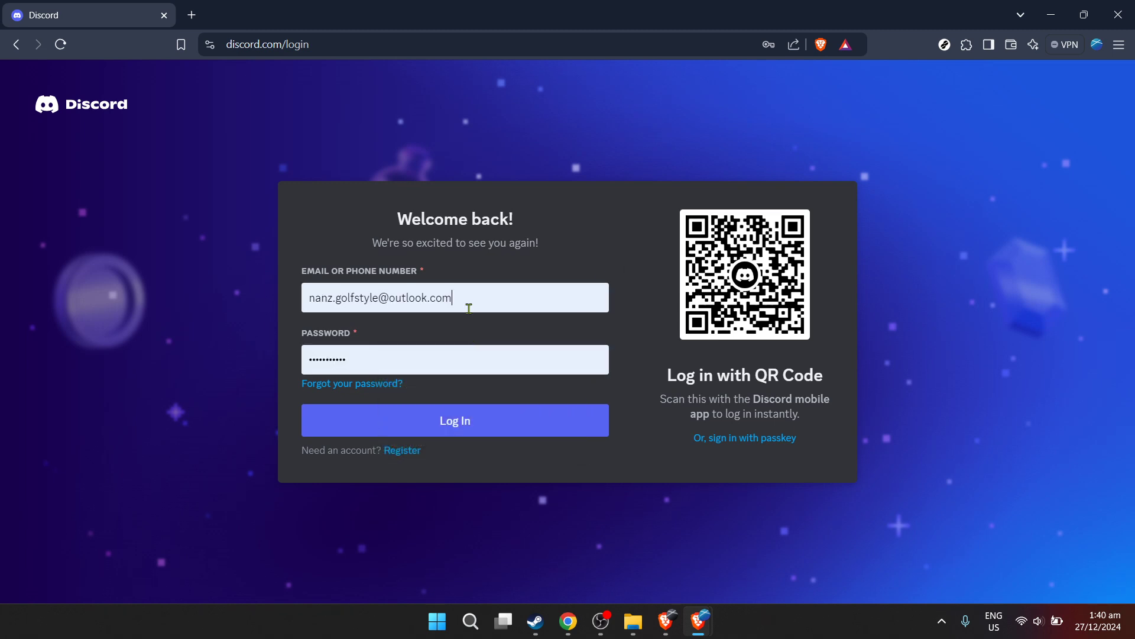
{"action": "left_click", "coordinate": [358, 346]}
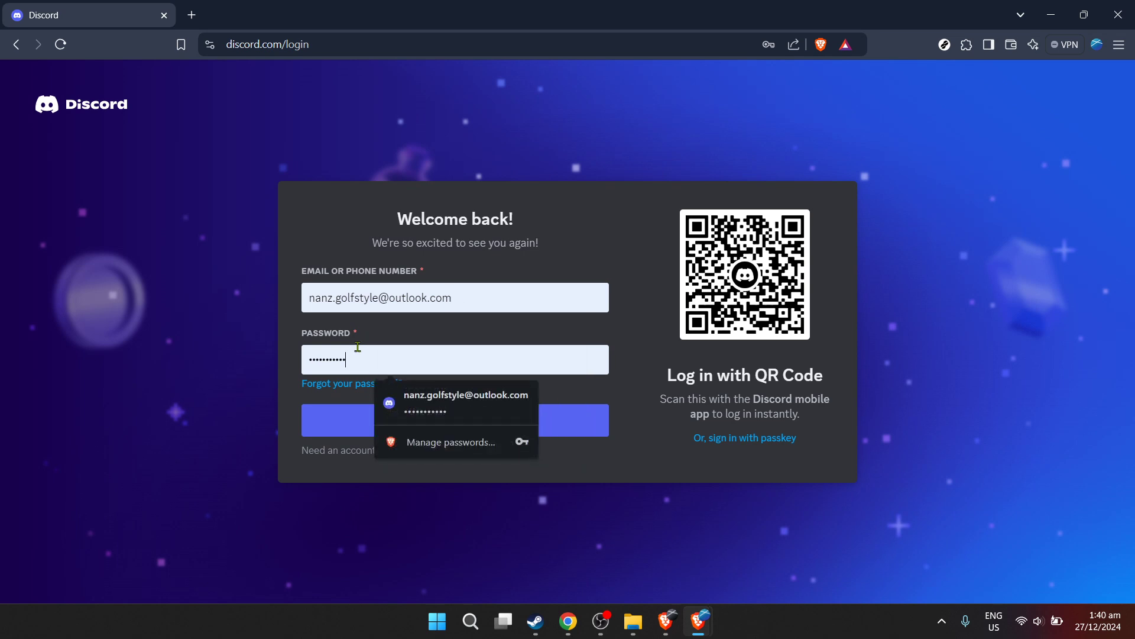
{"action": "left_click", "coordinate": [650, 317]}
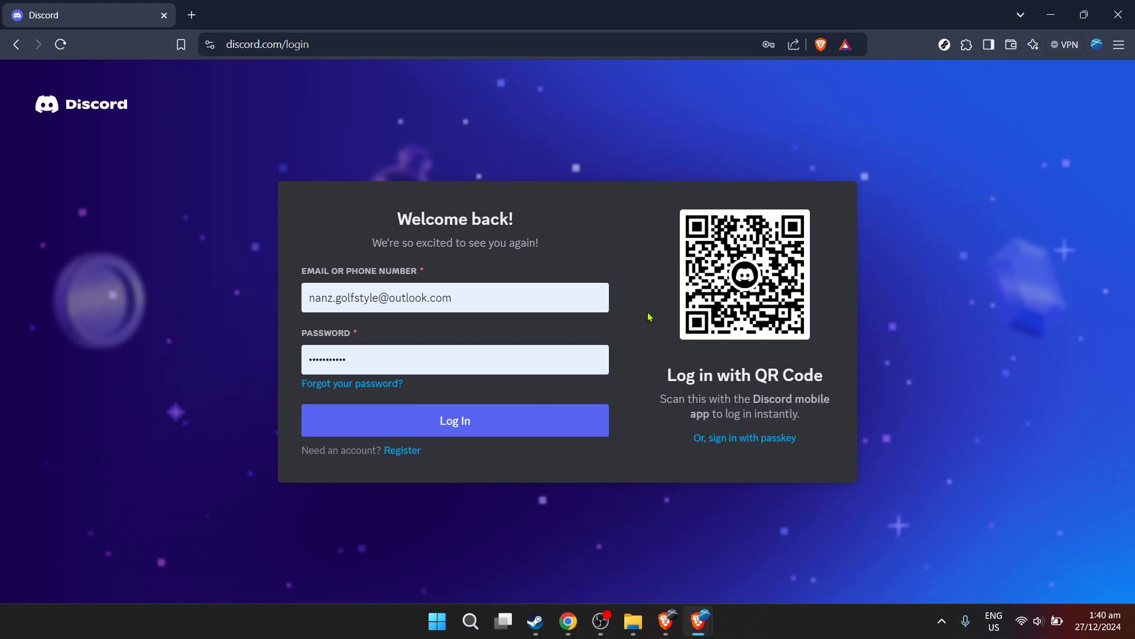
{"action": "left_click", "coordinate": [471, 422]}
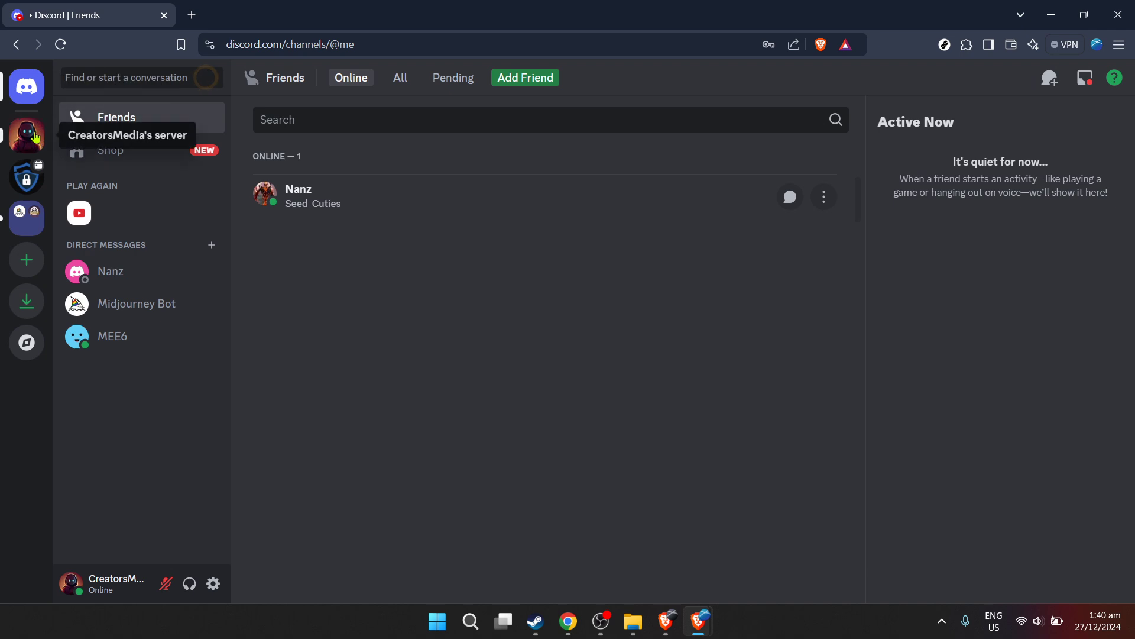
Open CreatorsMedia's server and go to the App Directory from its server settings.
{"action": "left_click", "coordinate": [36, 137]}
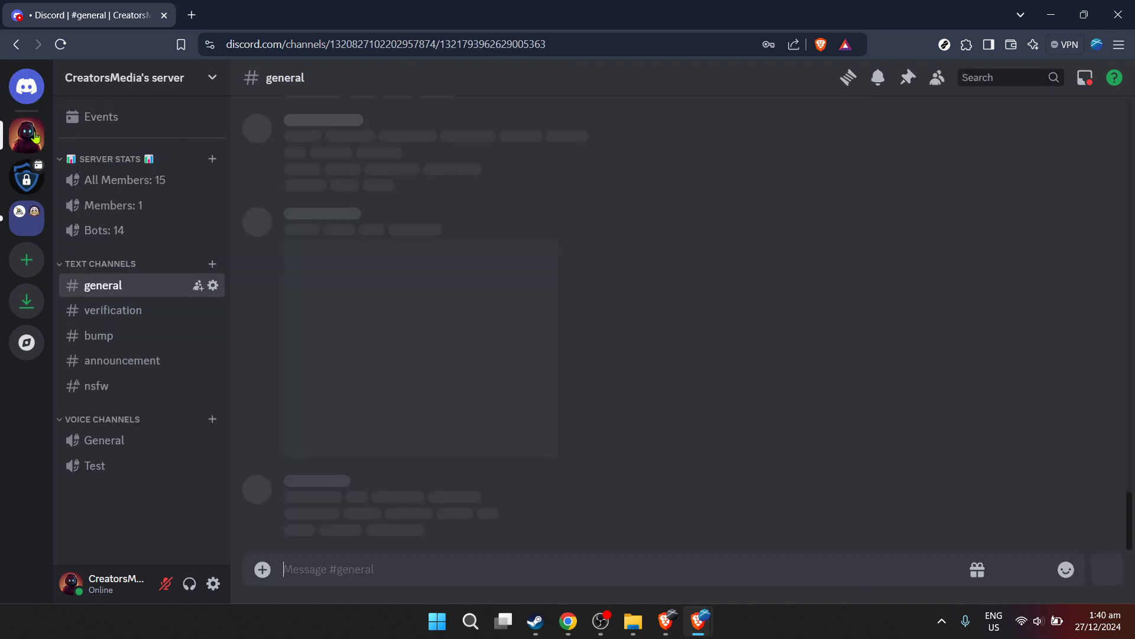
{"action": "right_click", "coordinate": [35, 140]}
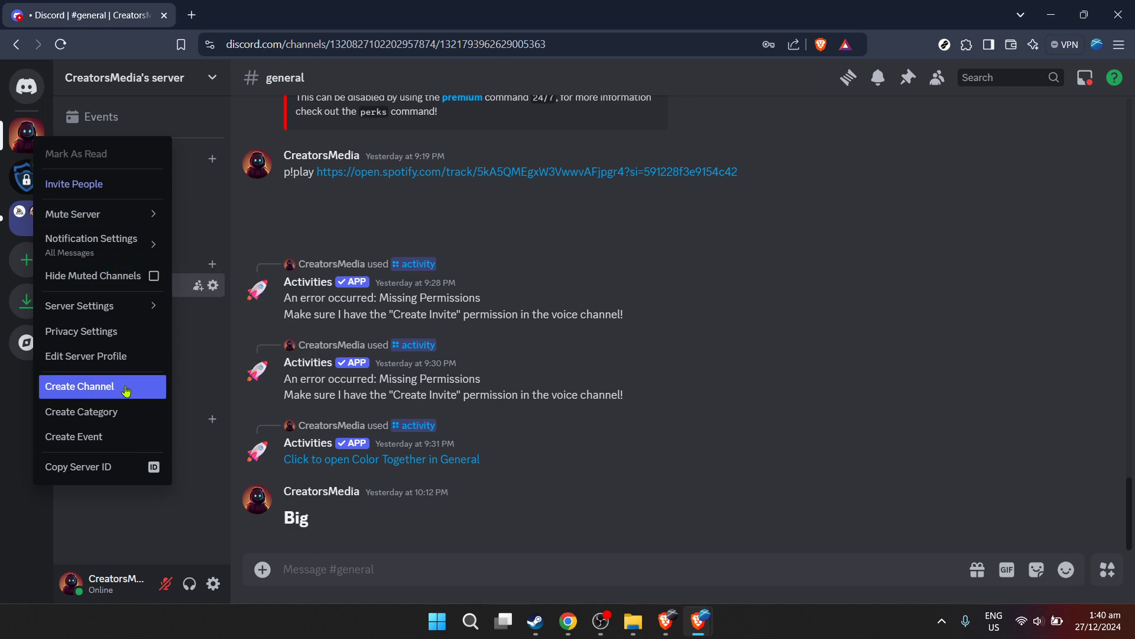
{"action": "mouse_move", "coordinate": [114, 307]}
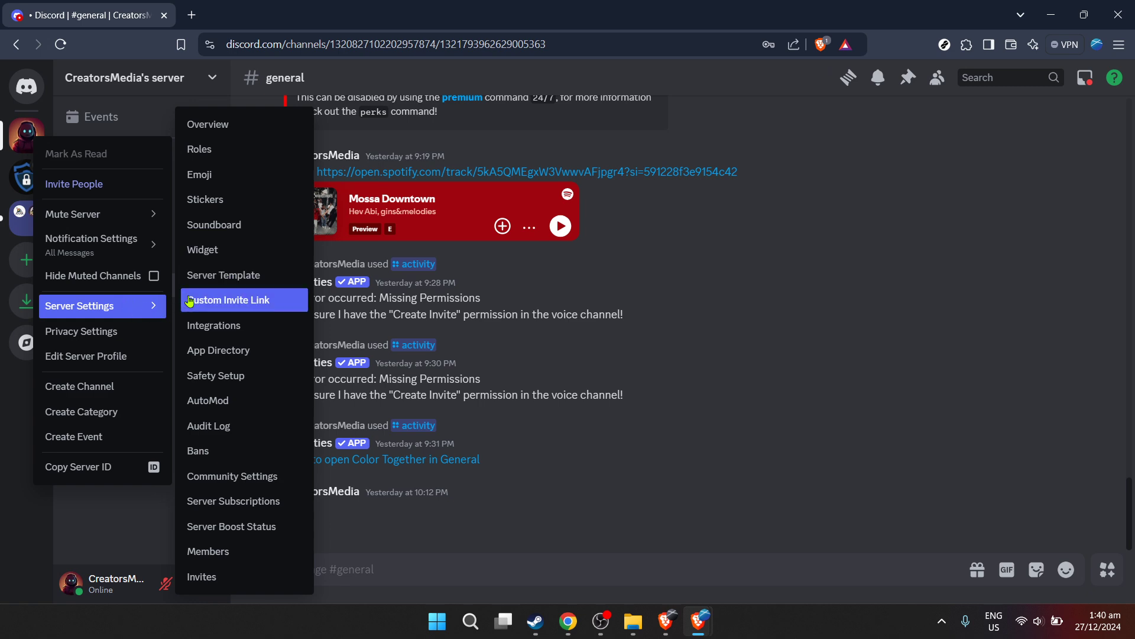
{"action": "left_click", "coordinate": [227, 350]}
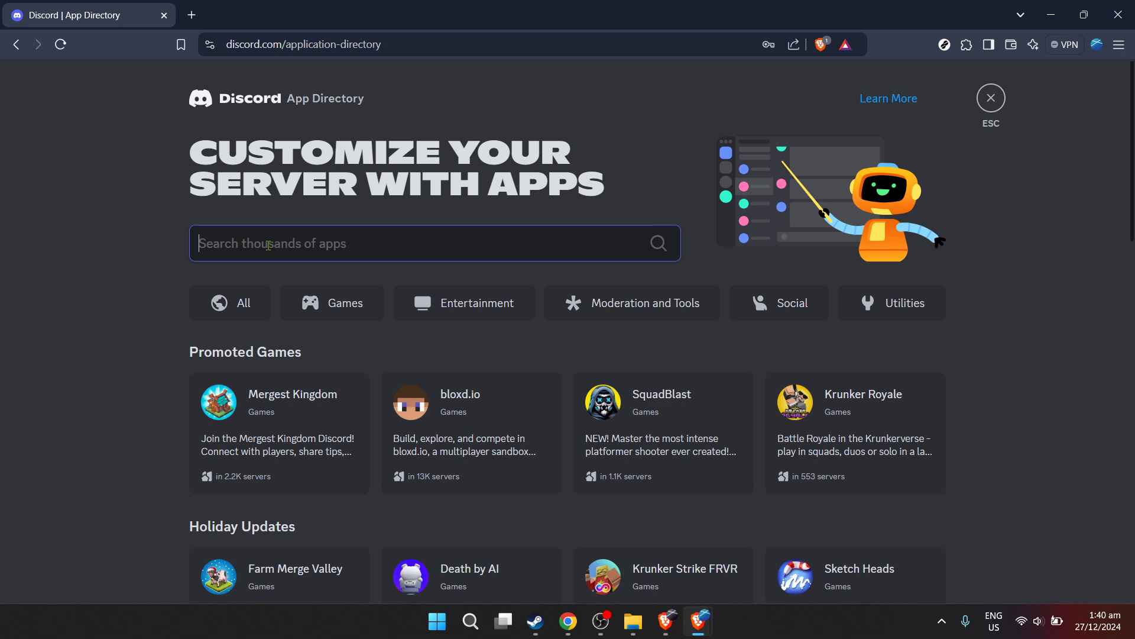
Search the App Directory for "disboard" and open the DISBOARD.org app page.
{"action": "type", "text": "disbo"}
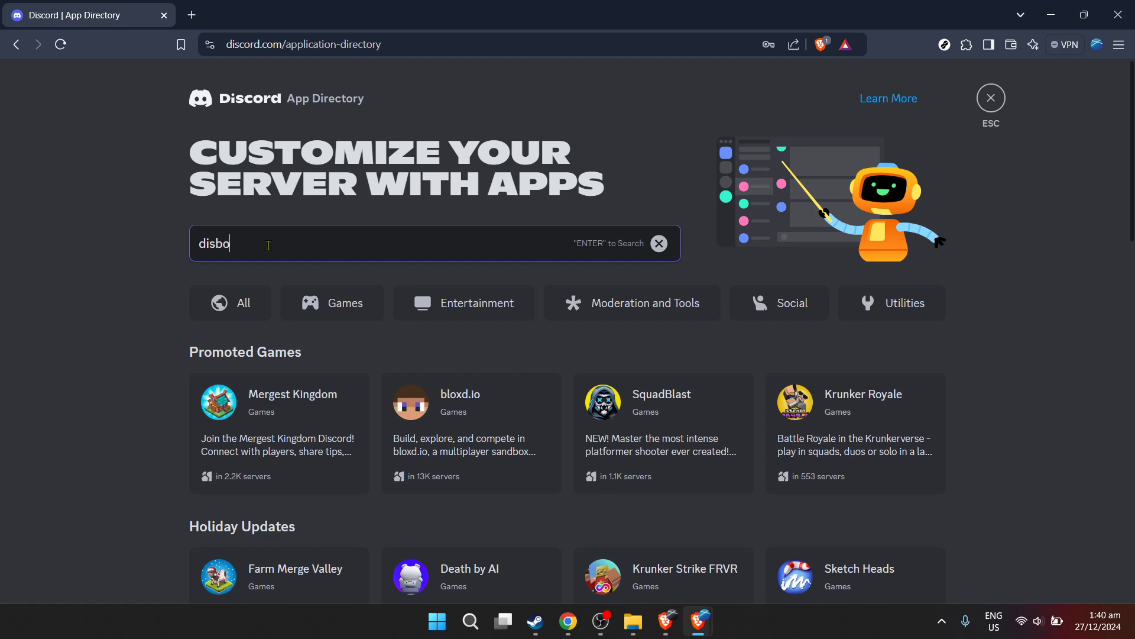
{"action": "type", "text": "ard"}
{"action": "key", "text": "Return"}
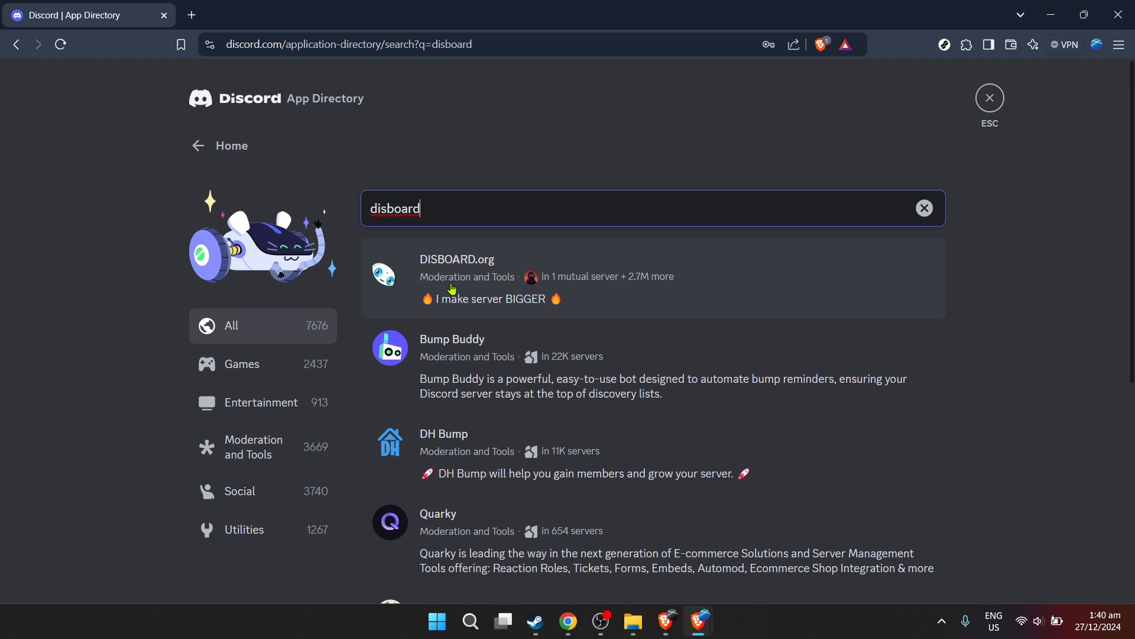
{"action": "left_click", "coordinate": [452, 288]}
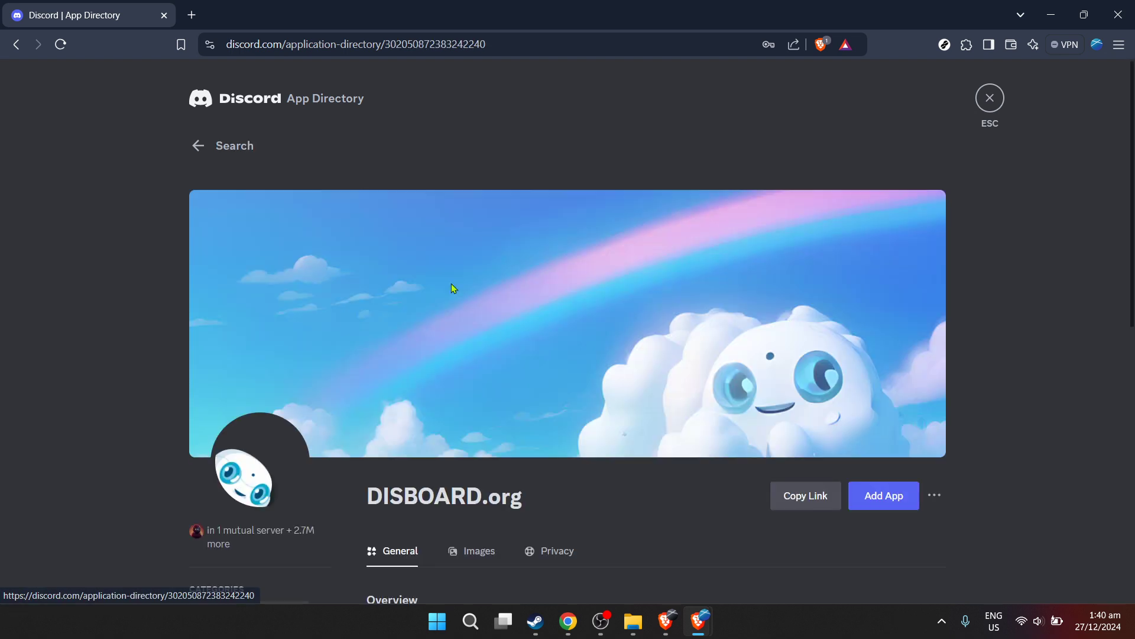
Add DISBOARD.org to CreatorsMedia's server, authorize all its requested permissions and return to the server.
{"action": "scroll", "coordinate": [733, 310], "scroll_direction": "down", "scroll_amount": 3}
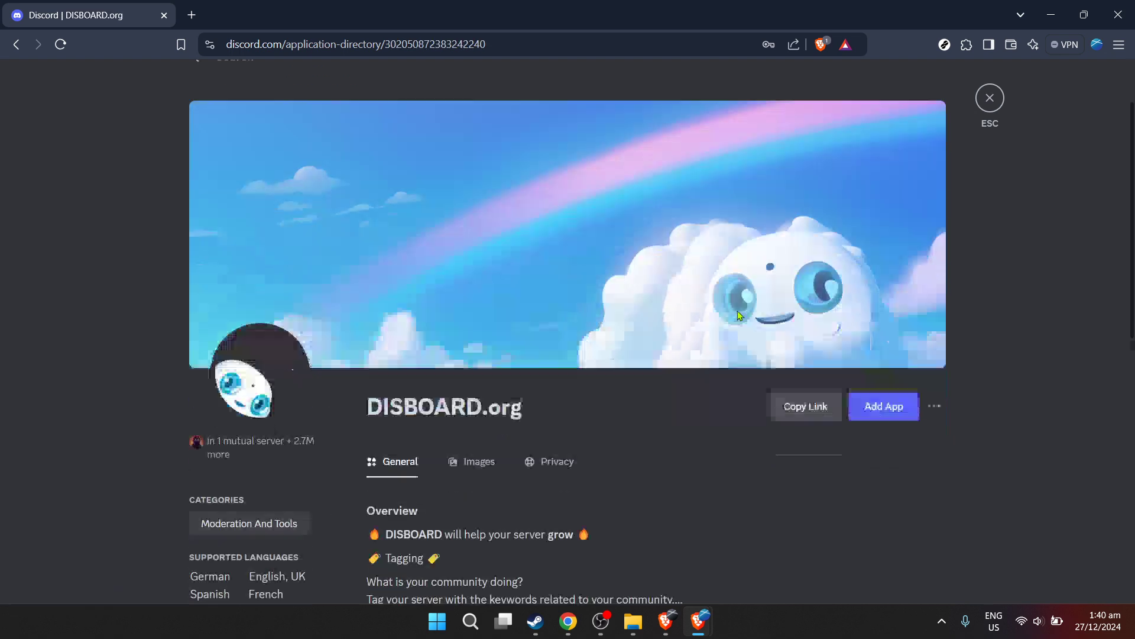
{"action": "left_click", "coordinate": [874, 349]}
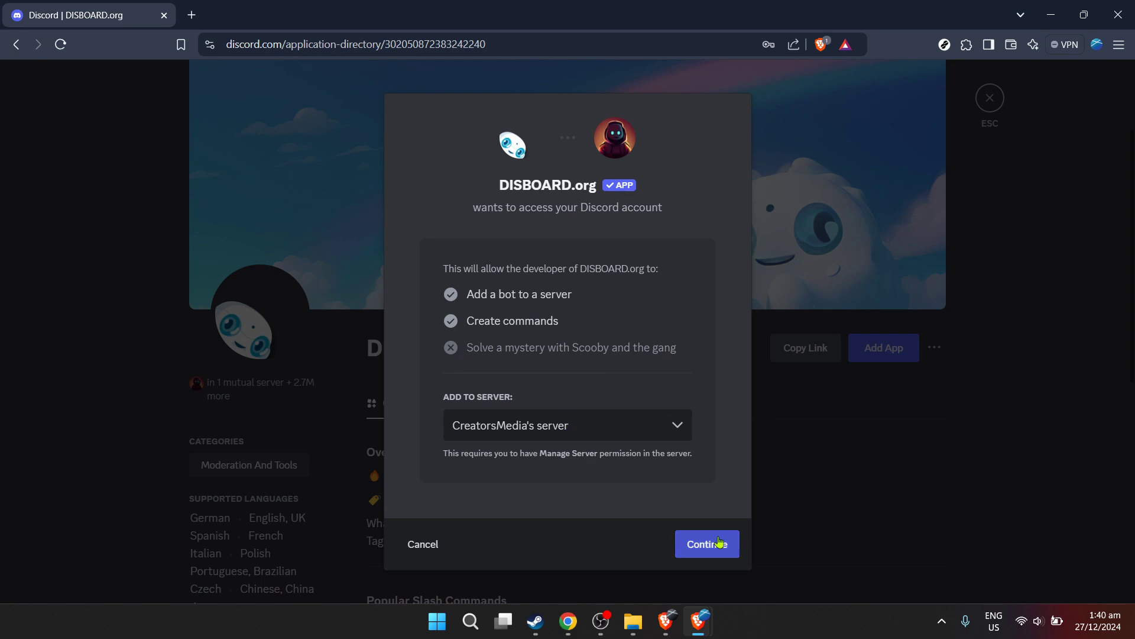
{"action": "left_click", "coordinate": [720, 542]}
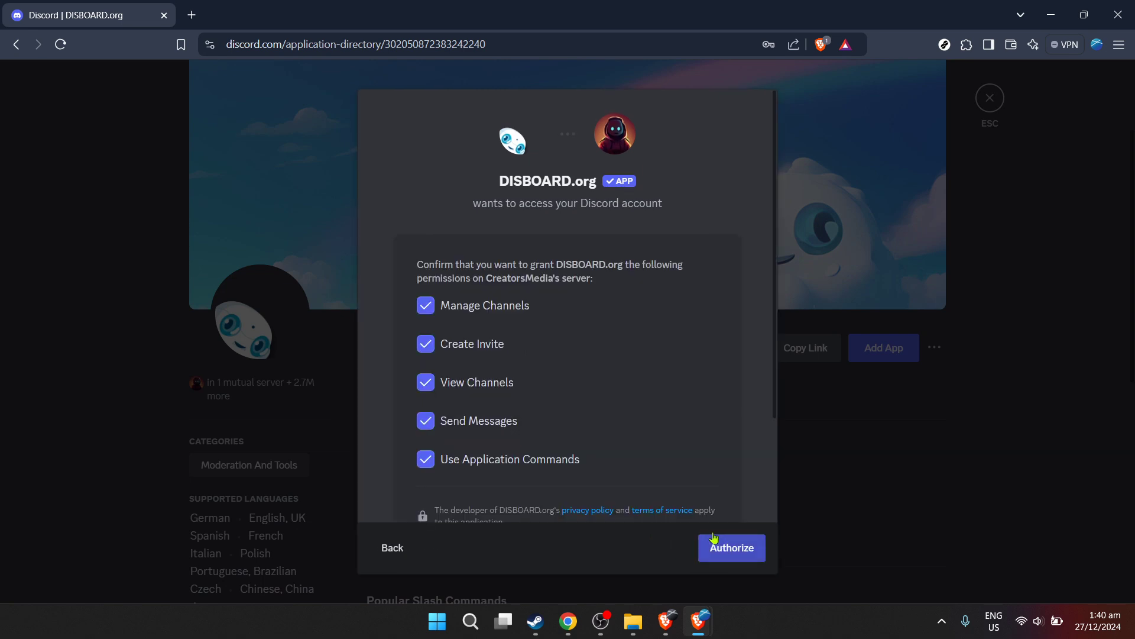
{"action": "scroll", "coordinate": [702, 503], "scroll_direction": "down", "scroll_amount": 3}
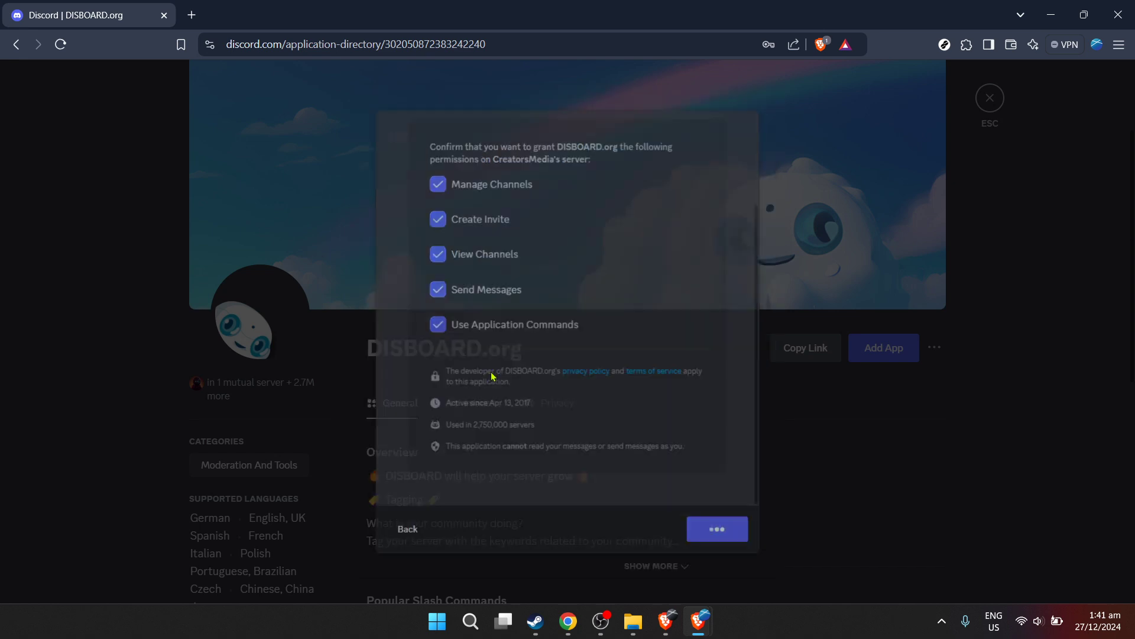
{"action": "left_click", "coordinate": [583, 450]}
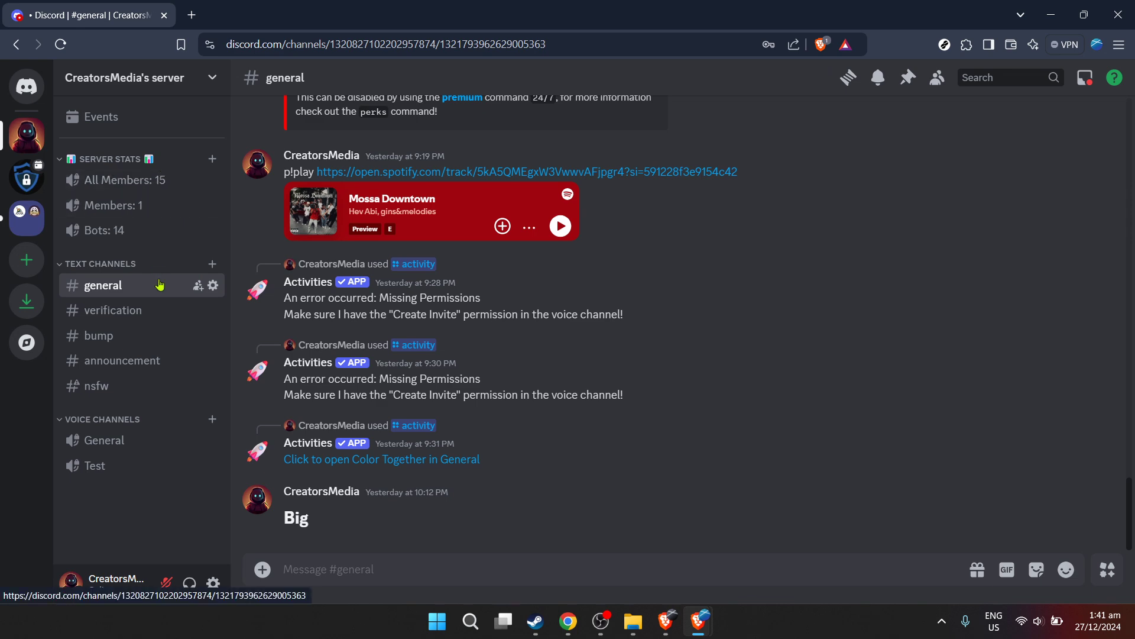
Open the bump channel and view the DISBOARD bot's profile from its member list.
{"action": "left_click", "coordinate": [142, 317]}
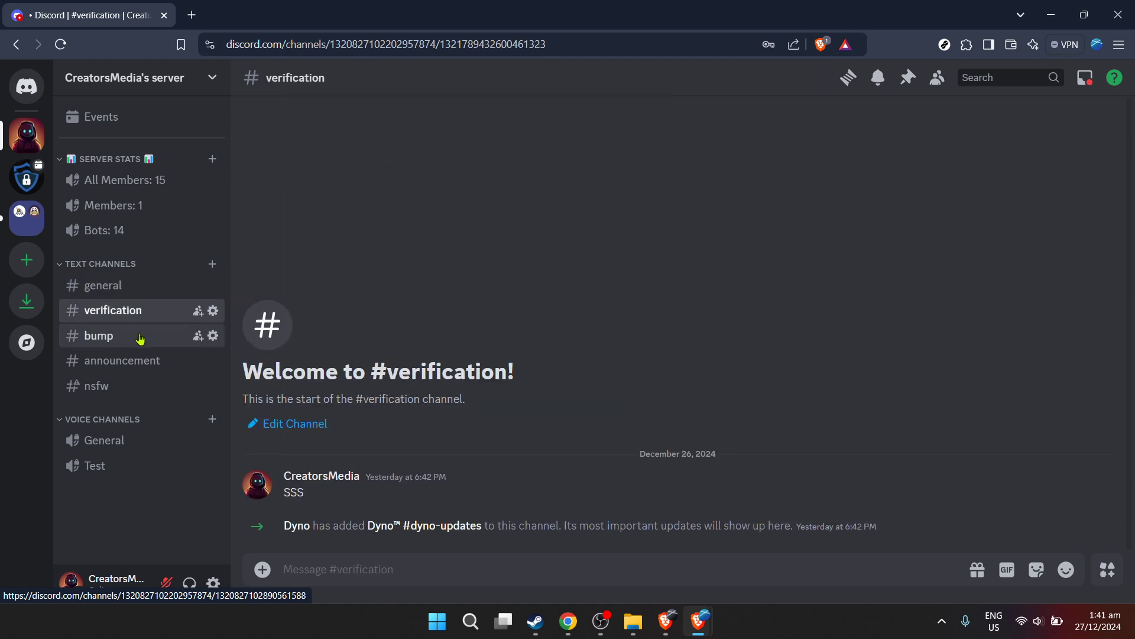
{"action": "left_click", "coordinate": [140, 337]}
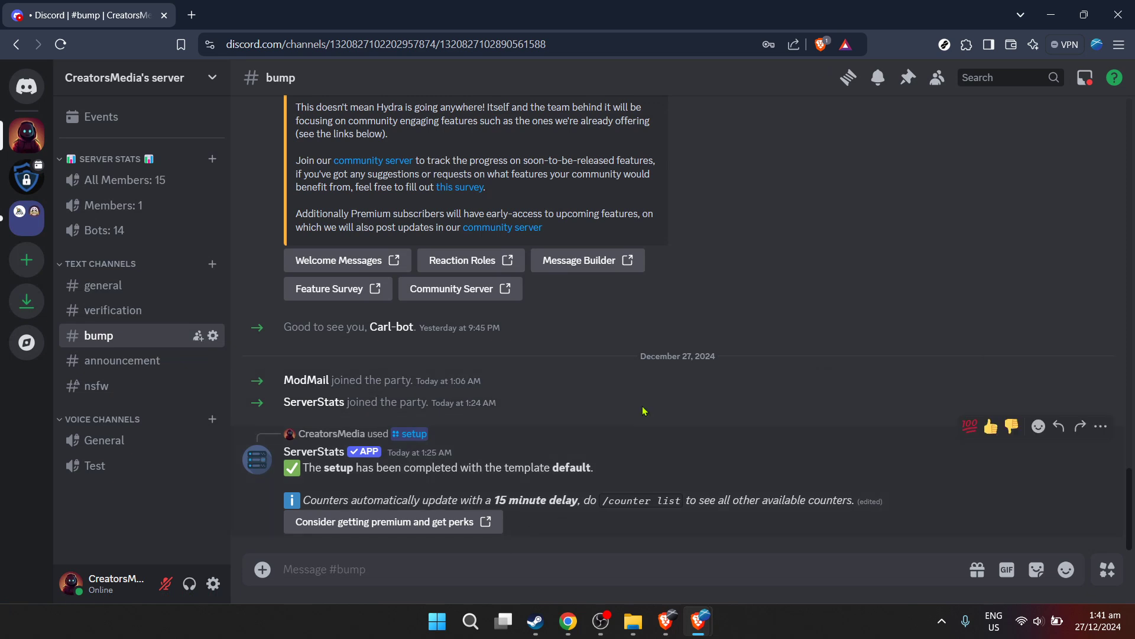
{"action": "left_click", "coordinate": [938, 80]}
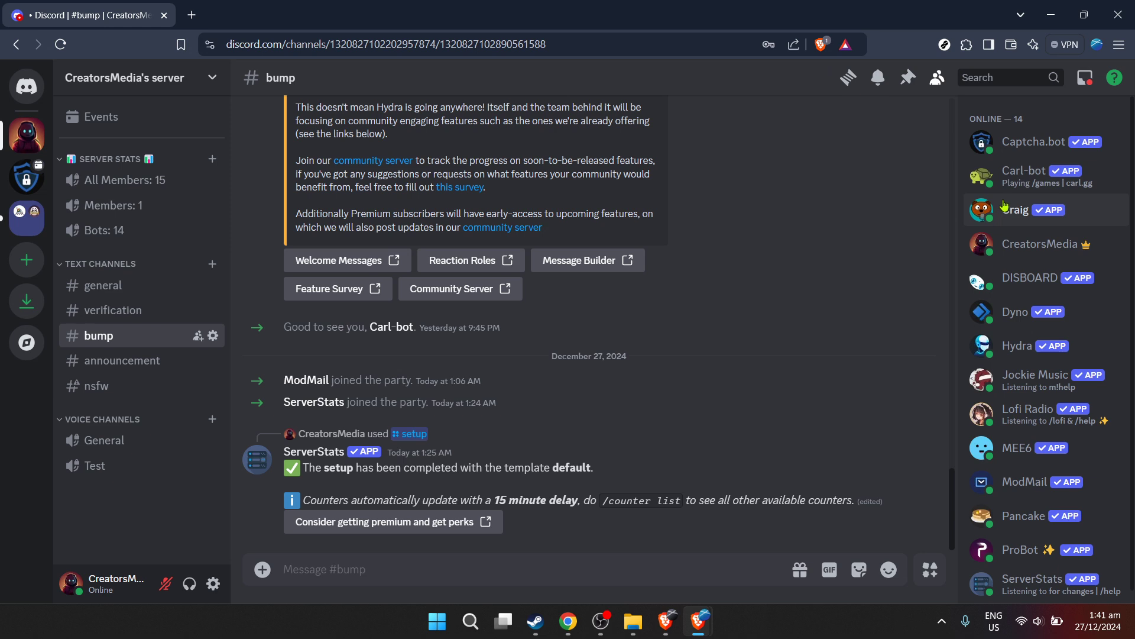
{"action": "left_click", "coordinate": [1014, 291]}
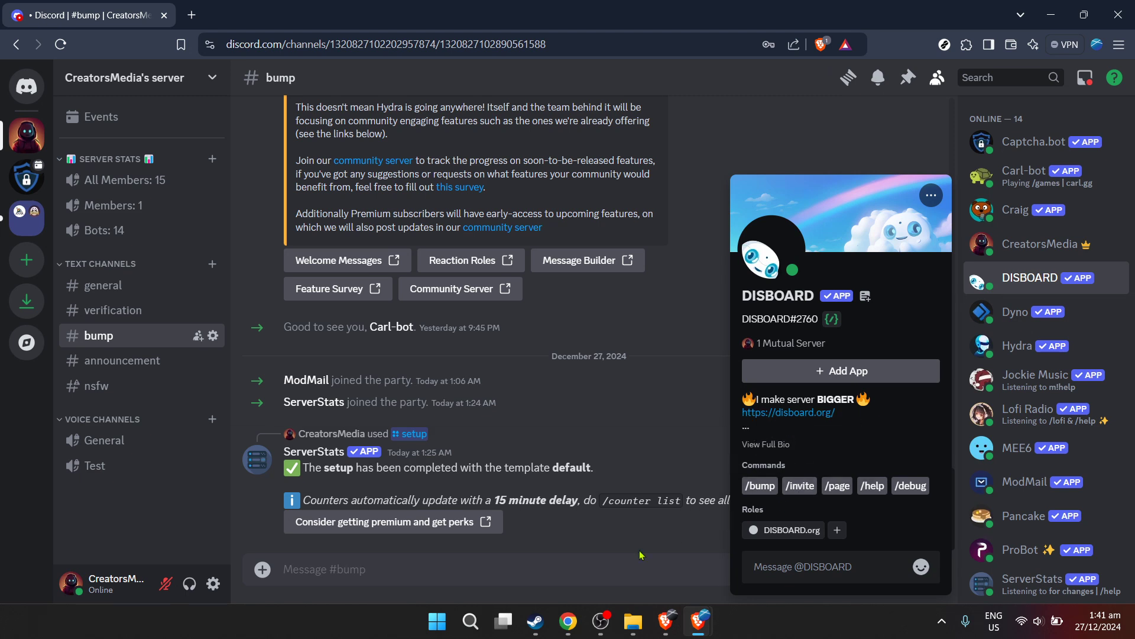
Run DISBOARD's /bump command in the bump channel.
{"action": "left_click", "coordinate": [490, 571]}
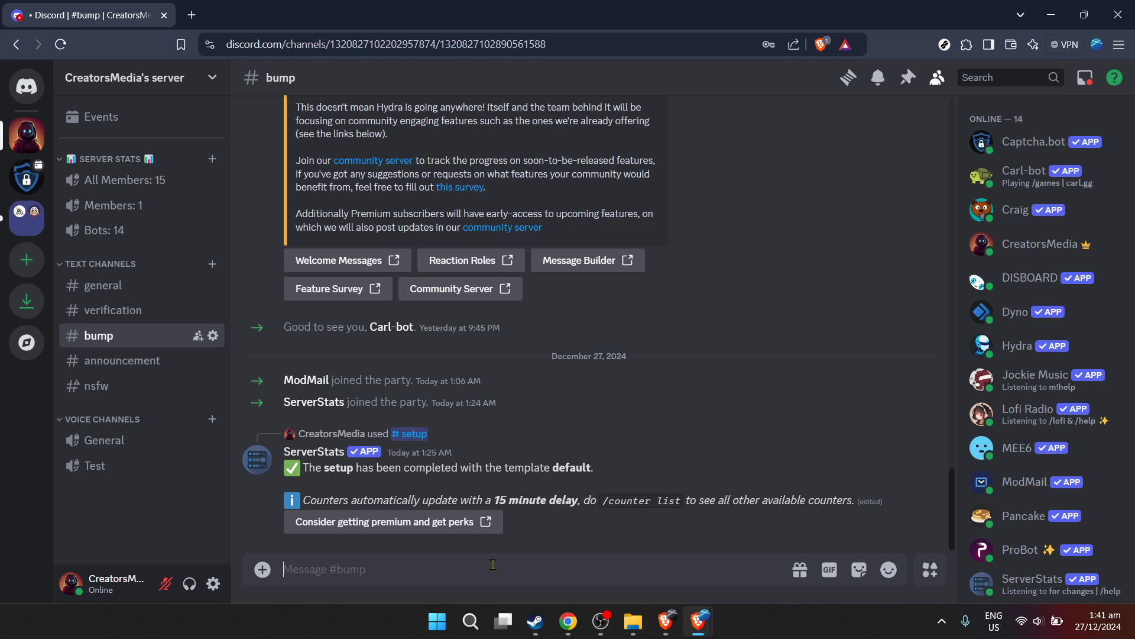
{"action": "type", "text": "/bum"}
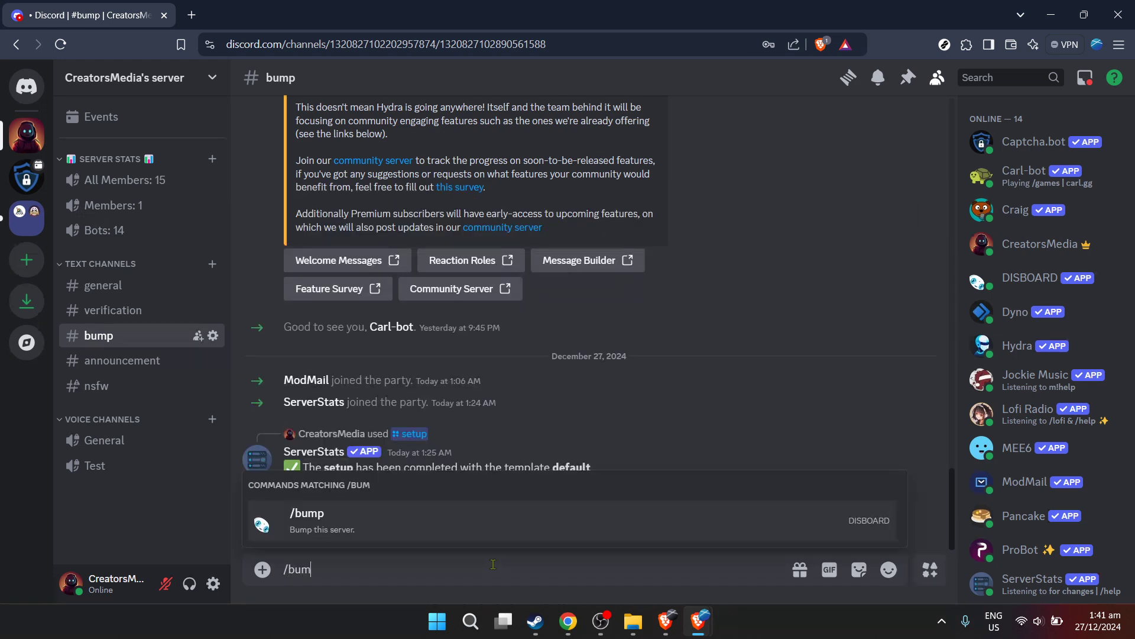
{"action": "left_click", "coordinate": [469, 523]}
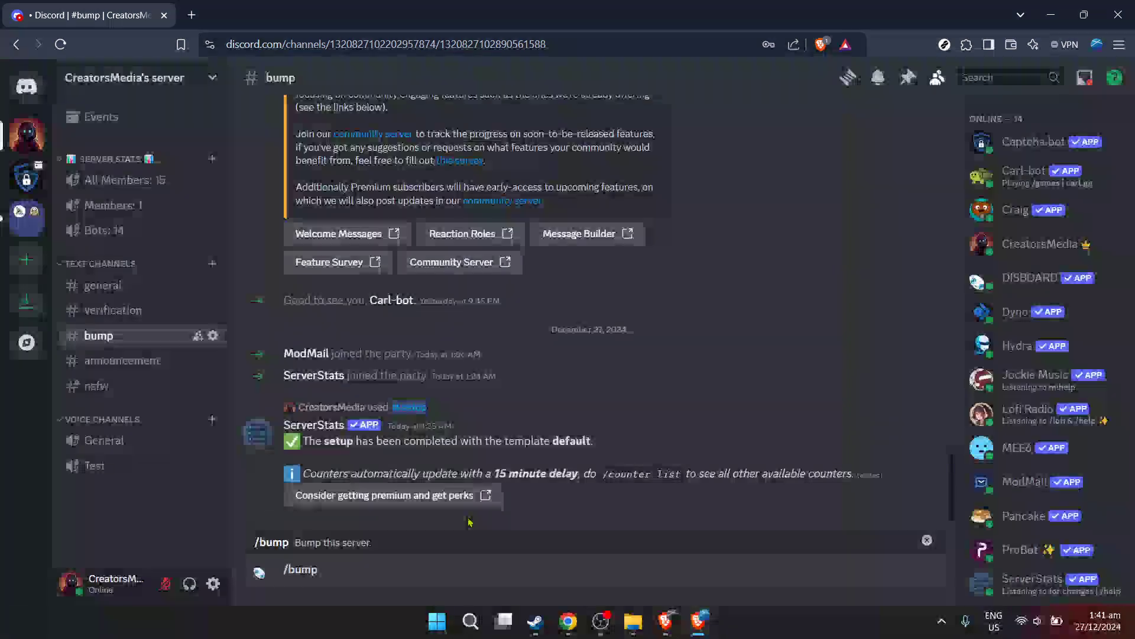
{"action": "key", "text": "Return"}
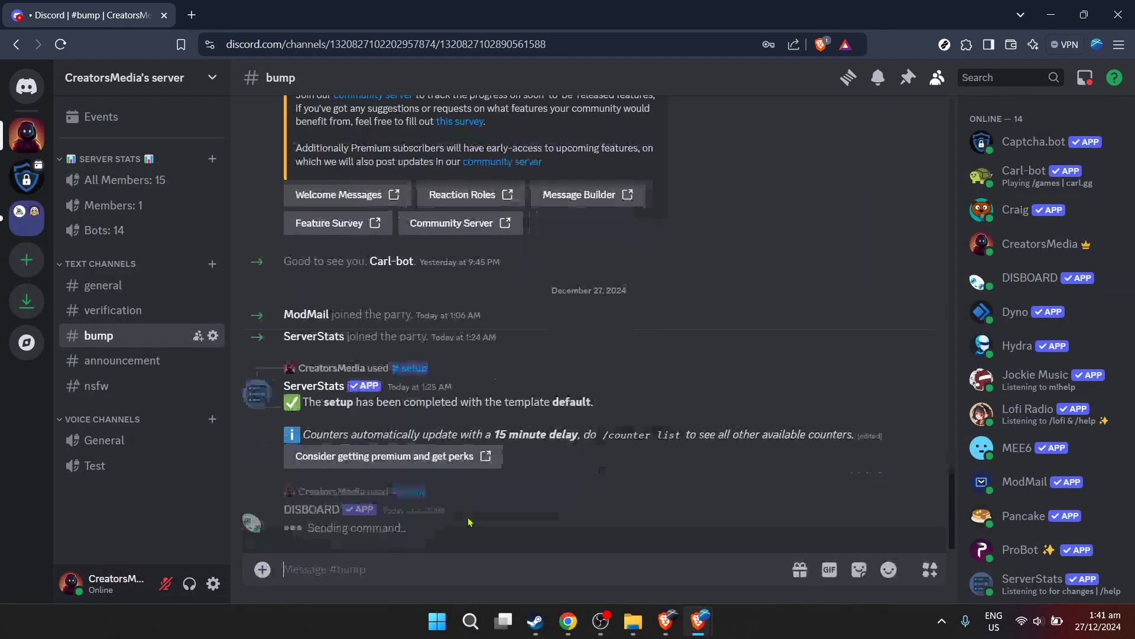
Look back through the bump channel's message history and check the general and verification channels.
{"action": "scroll", "coordinate": [559, 393], "scroll_direction": "up", "scroll_amount": 3}
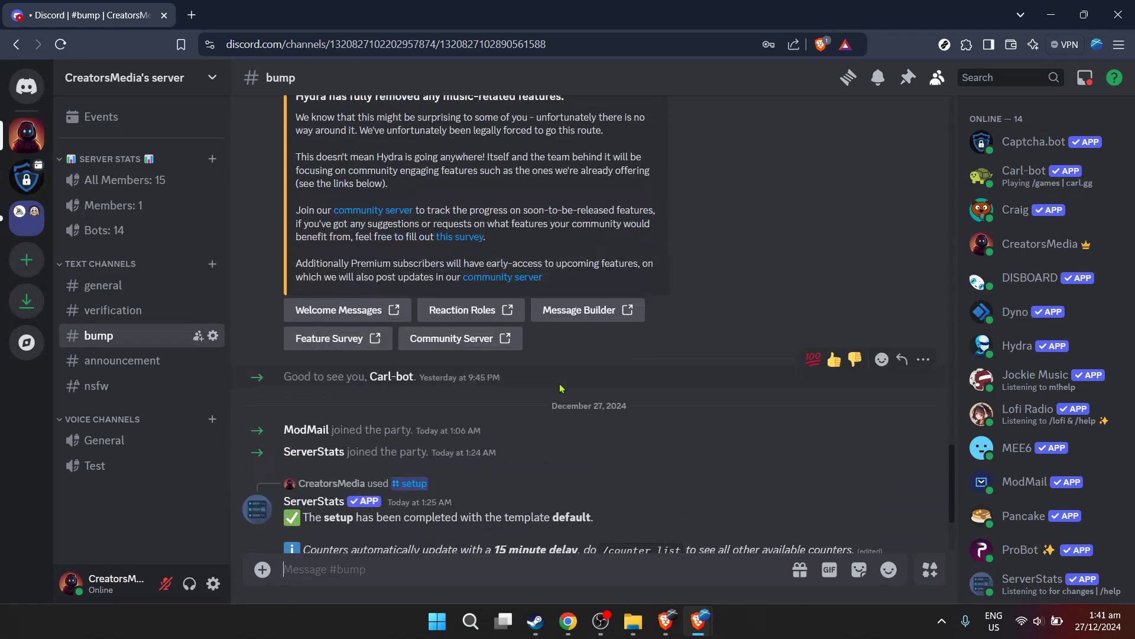
{"action": "scroll", "coordinate": [560, 388], "scroll_direction": "up", "scroll_amount": 5}
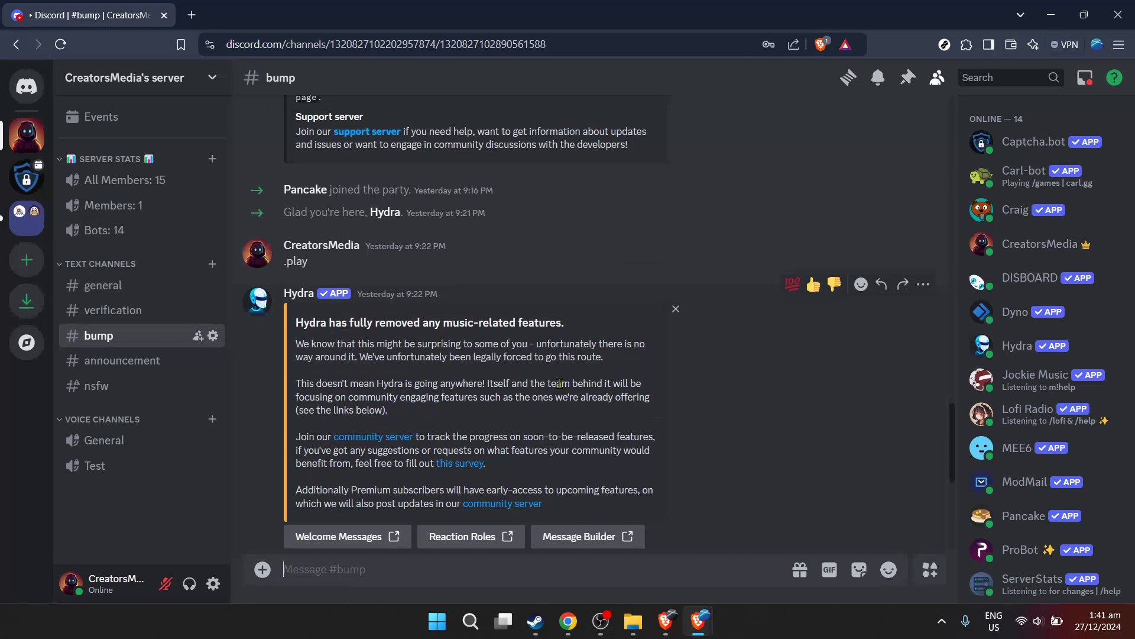
{"action": "scroll", "coordinate": [560, 388], "scroll_direction": "up", "scroll_amount": 7}
{"action": "scroll", "coordinate": [561, 388], "scroll_direction": "up", "scroll_amount": 2}
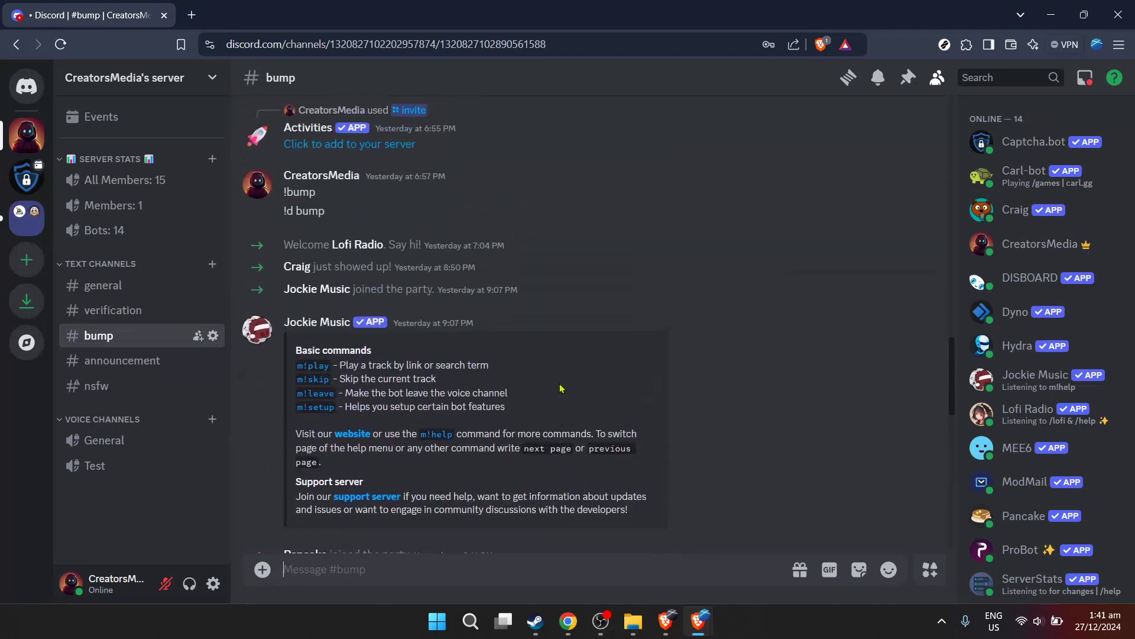
{"action": "scroll", "coordinate": [561, 388], "scroll_direction": "up", "scroll_amount": 4}
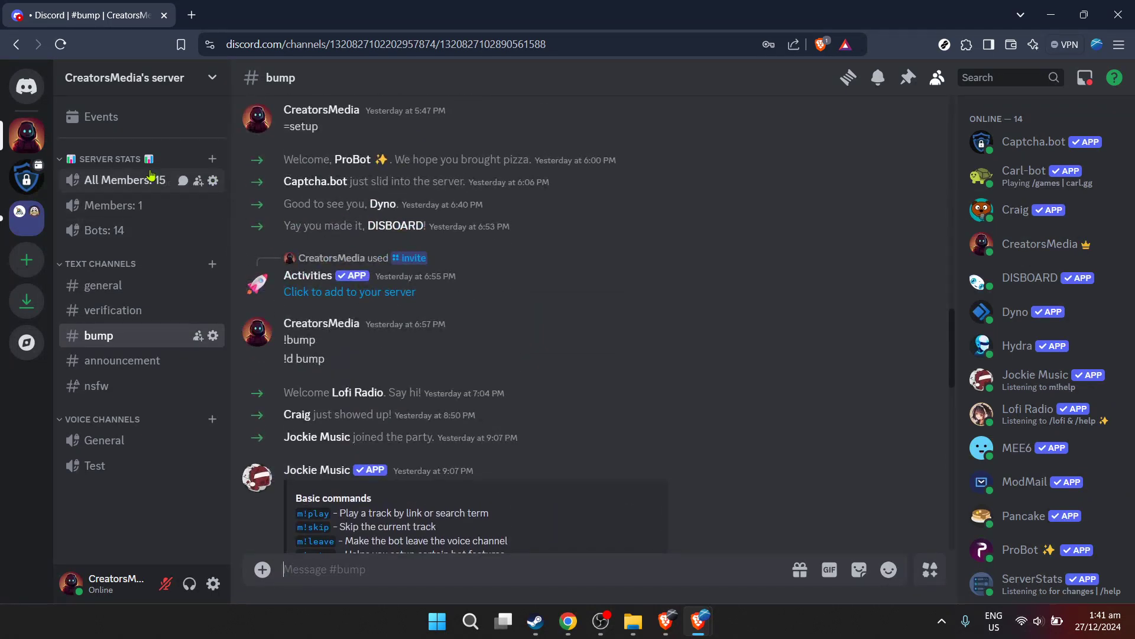
{"action": "left_click", "coordinate": [120, 284]}
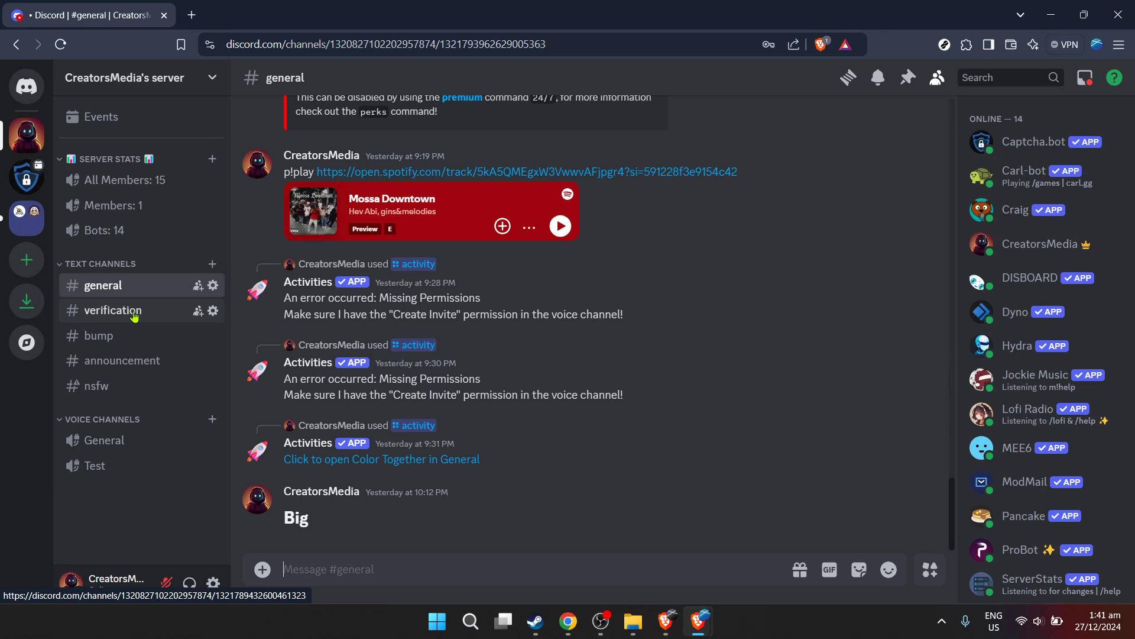
{"action": "left_click", "coordinate": [134, 313]}
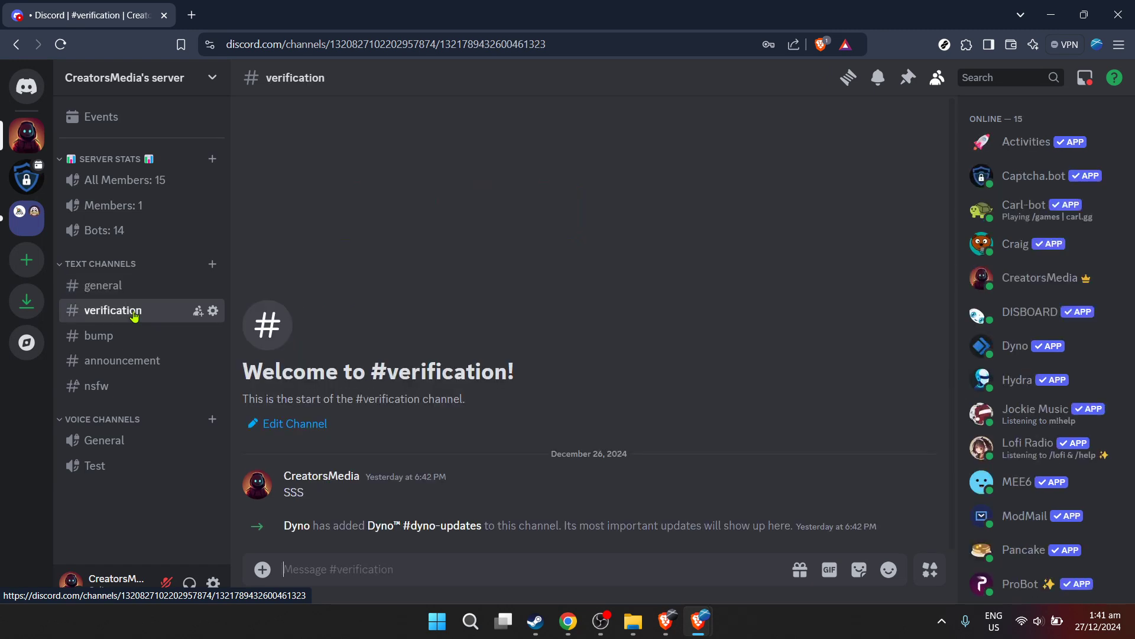